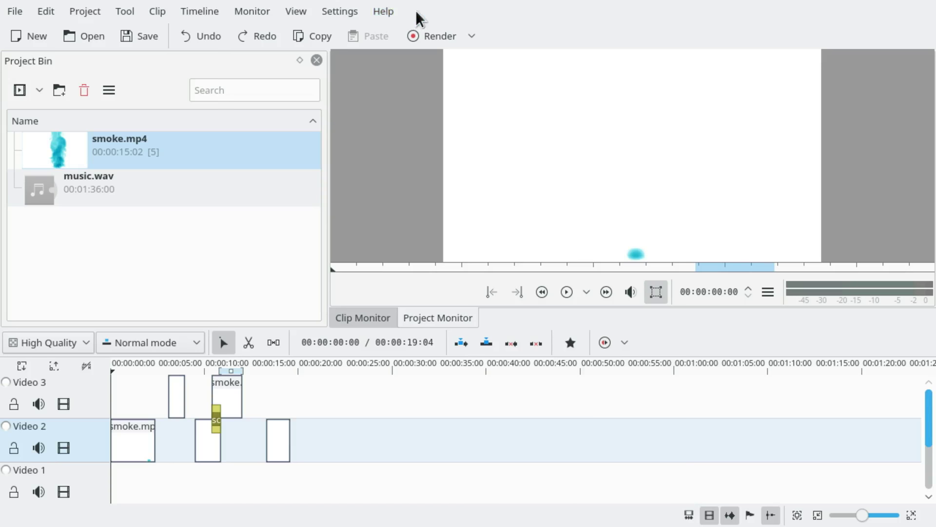
# - Glance at the Help menu, then zoom the timeline in and back out
pyautogui.click(391, 11)
pyautogui.click(165, 350)
pyautogui.keyDown('ctrl'); pyautogui.scroll(3, 184, 434); pyautogui.keyUp('ctrl')
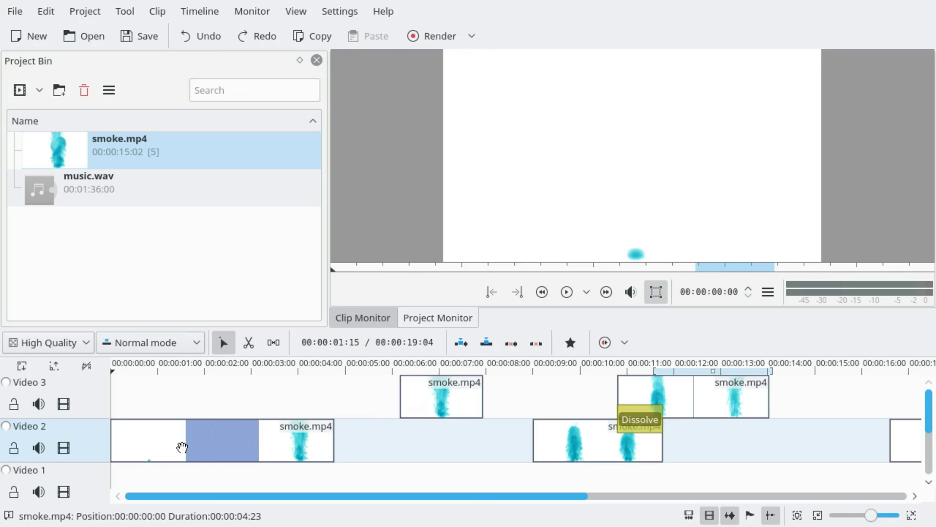
pyautogui.keyDown('ctrl'); pyautogui.scroll(-1, 216, 479); pyautogui.keyUp('ctrl')
# - Move the playhead near six seconds, lengthen the short Video 3 clip, and nudge grouped clips earlier
pyautogui.moveTo(216, 479)
pyautogui.mouseDown()
pyautogui.moveTo(192, 477)
pyautogui.moveTo(238, 483)
pyautogui.moveTo(276, 473)
pyautogui.moveTo(205, 473)
pyautogui.moveTo(276, 469)
pyautogui.moveTo(212, 471)
pyautogui.mouseUp()
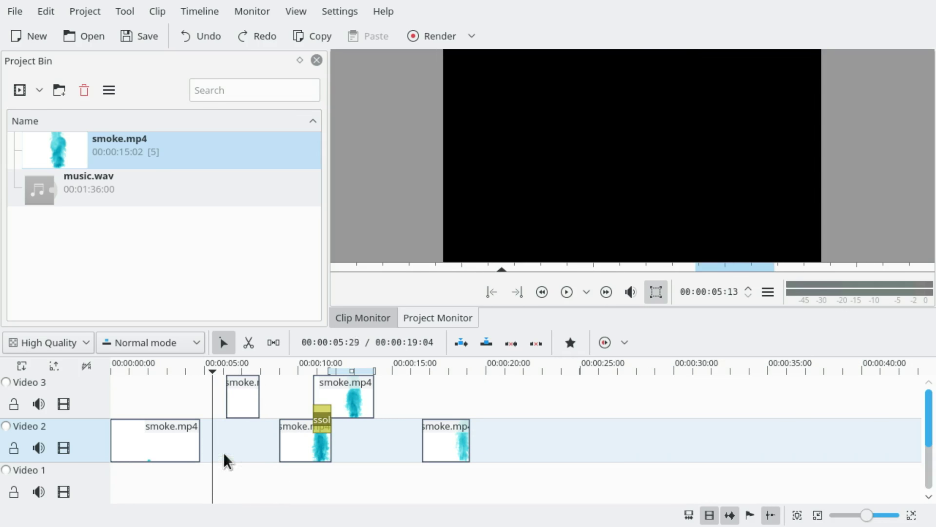
pyautogui.moveTo(227, 397); pyautogui.dragTo(200, 399)
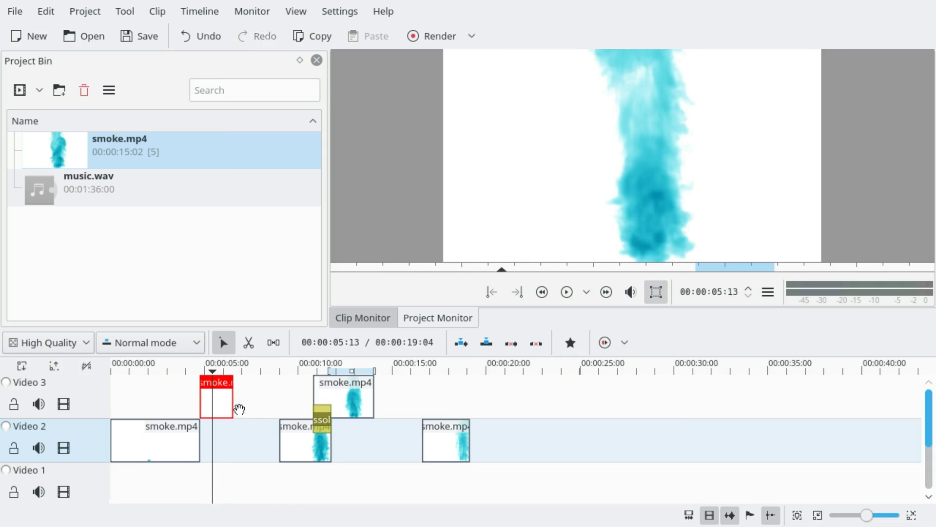
pyautogui.moveTo(290, 442); pyautogui.dragTo(244, 439)
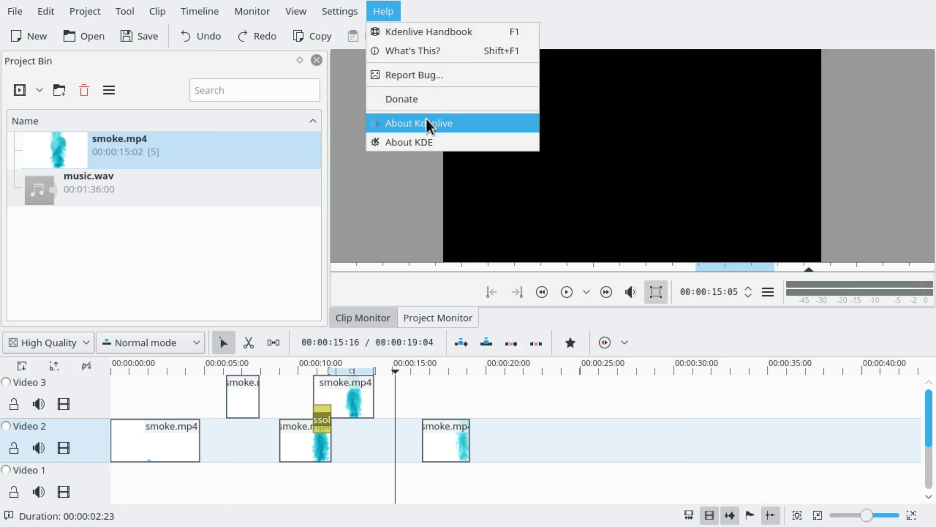
# - Confirm in About Kdenlive that the version is 16.08.3, then close it
pyautogui.click(427, 125)
pyautogui.click(399, 138)
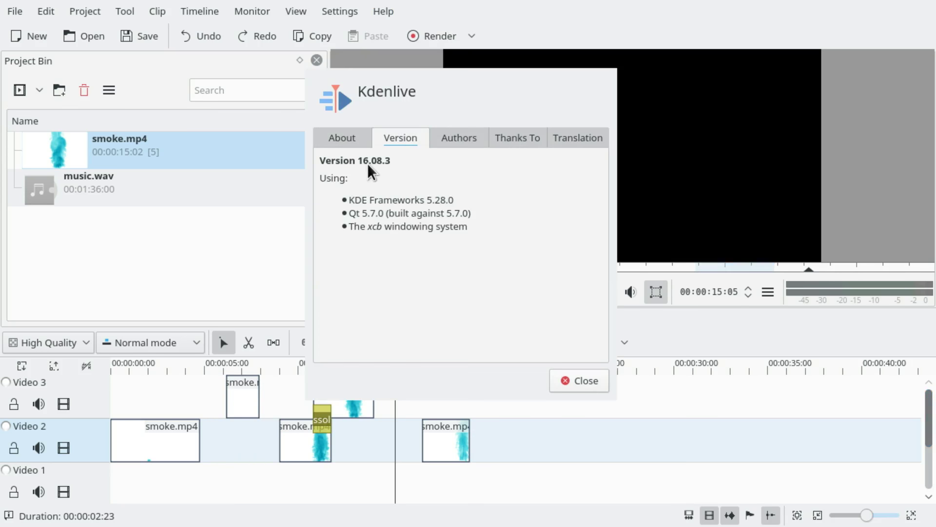
pyautogui.press('Escape')
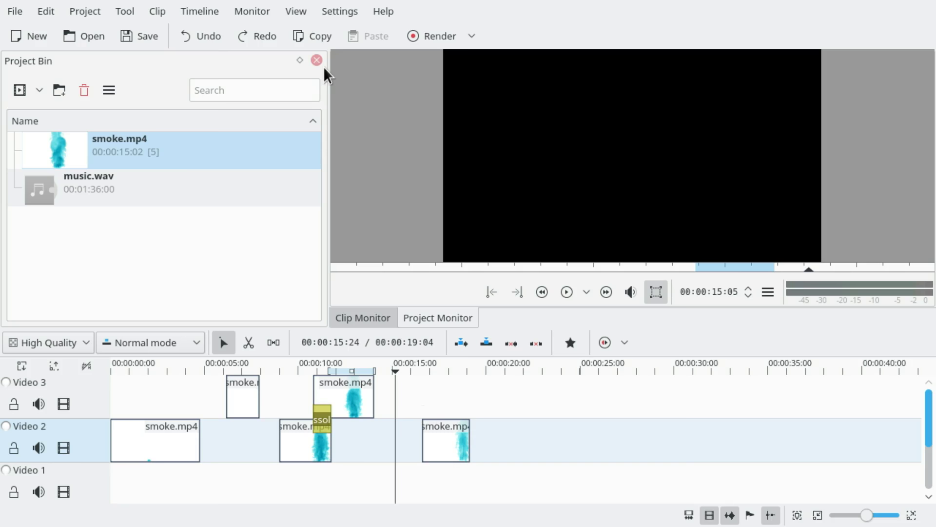
# - Check the Timeline menu and park the playhead at 00:00:05:13
pyautogui.click(211, 11)
pyautogui.click(212, 12)
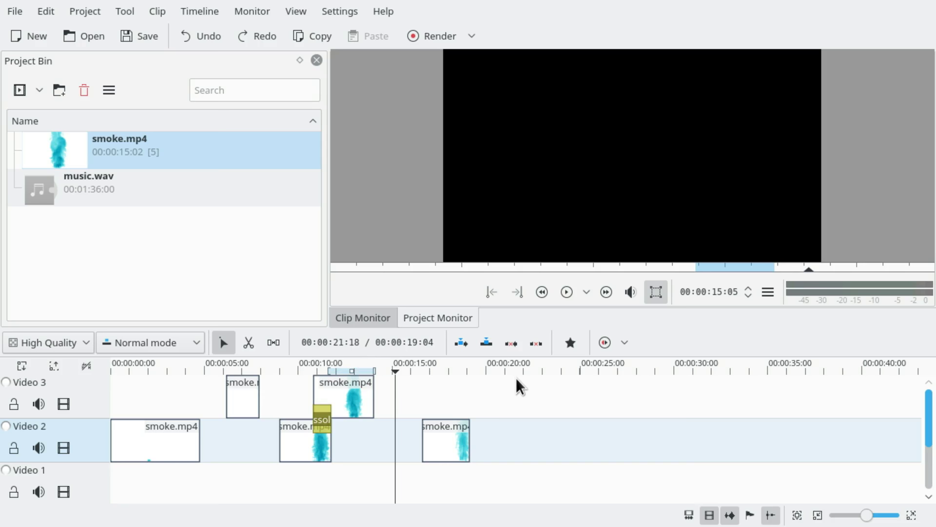
pyautogui.click(213, 475)
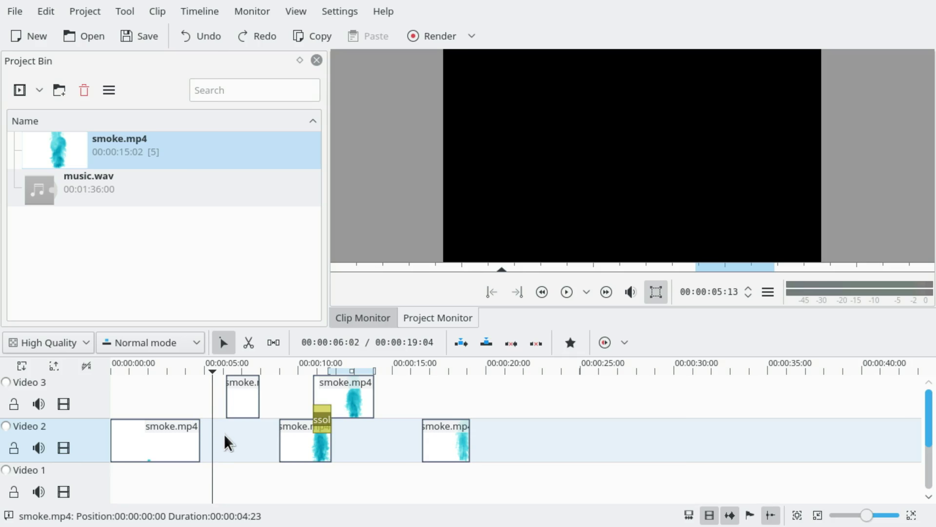
# - Inspect the Video 2 gap's space options, then try shifting the later clips left and undo
pyautogui.scroll(3, 196, 435)
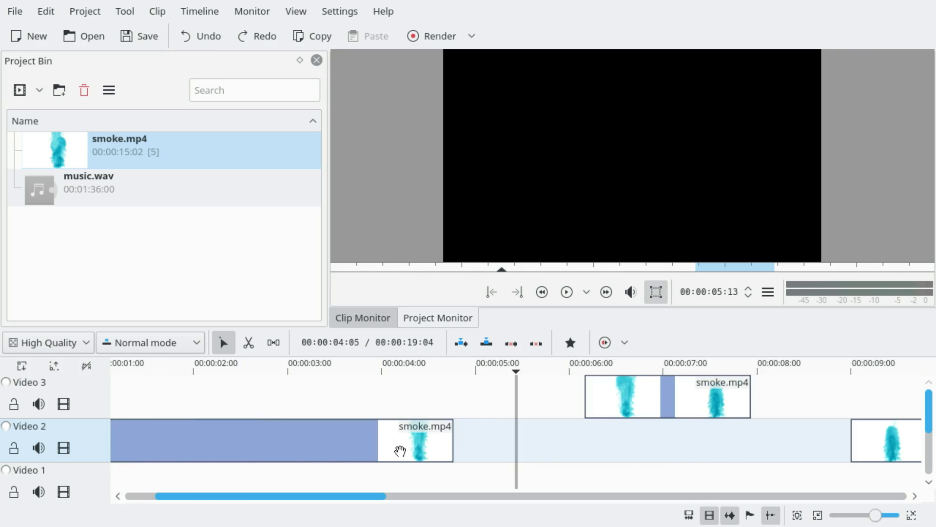
pyautogui.rightClick(507, 432)
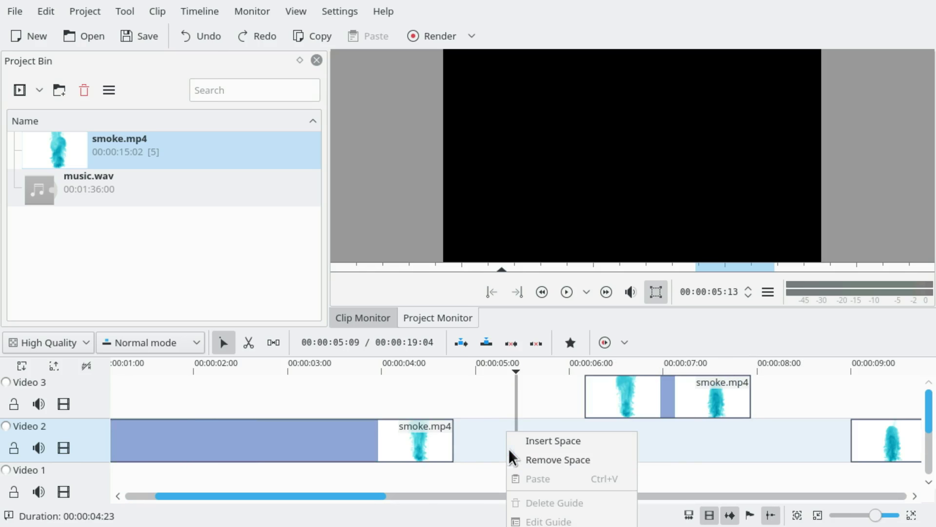
pyautogui.click(550, 428)
pyautogui.keyDown('ctrl'); pyautogui.scroll(-4, 607, 453); pyautogui.keyUp('ctrl')
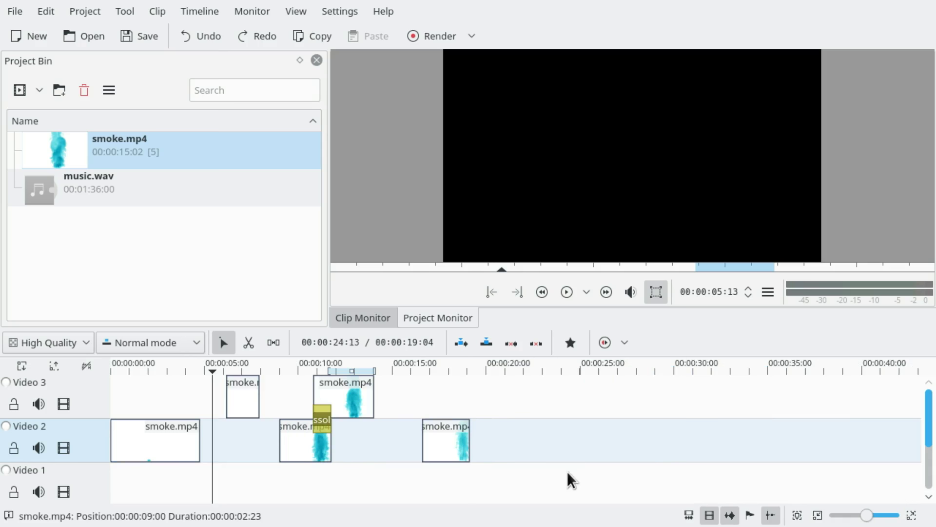
pyautogui.moveTo(449, 487); pyautogui.dragTo(218, 388)
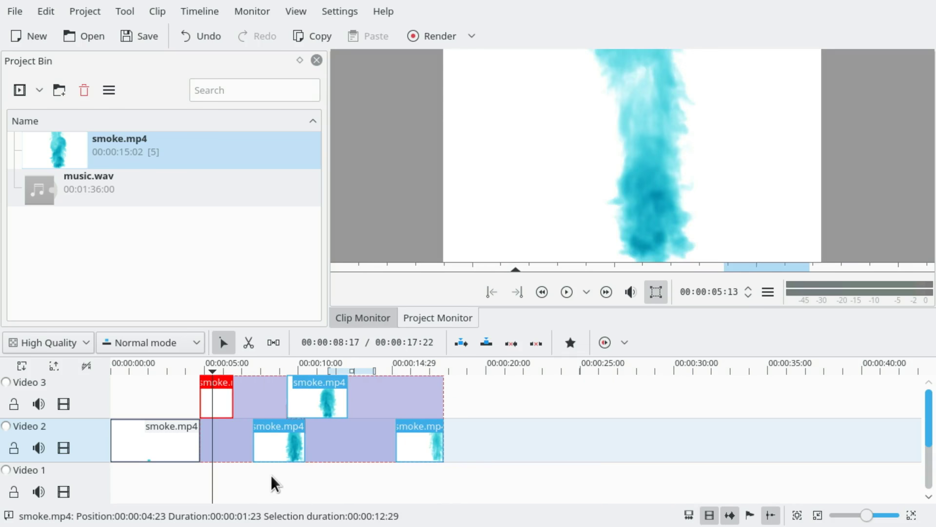
pyautogui.hotkey('ctrl', 'z')
# - With the playhead at 00:00:05:14, remove the space before the Video 3 clip, then undo
pyautogui.click(236, 481)
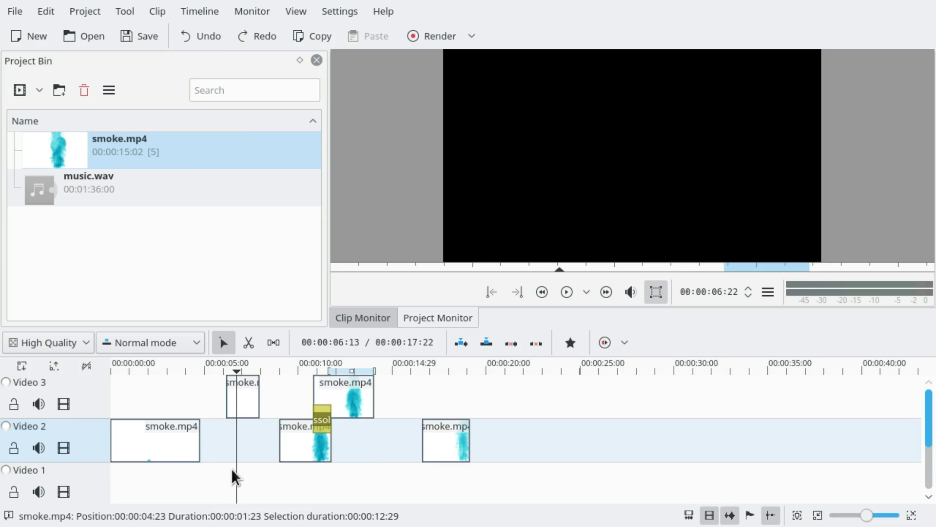
pyautogui.hotkey('shift', 'Left')
pyautogui.rightClick(279, 389)
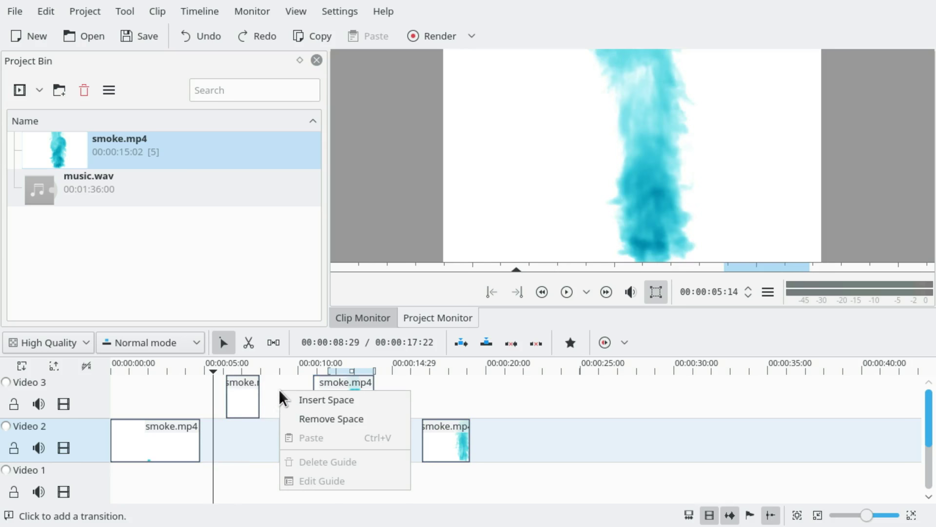
pyautogui.click(303, 415)
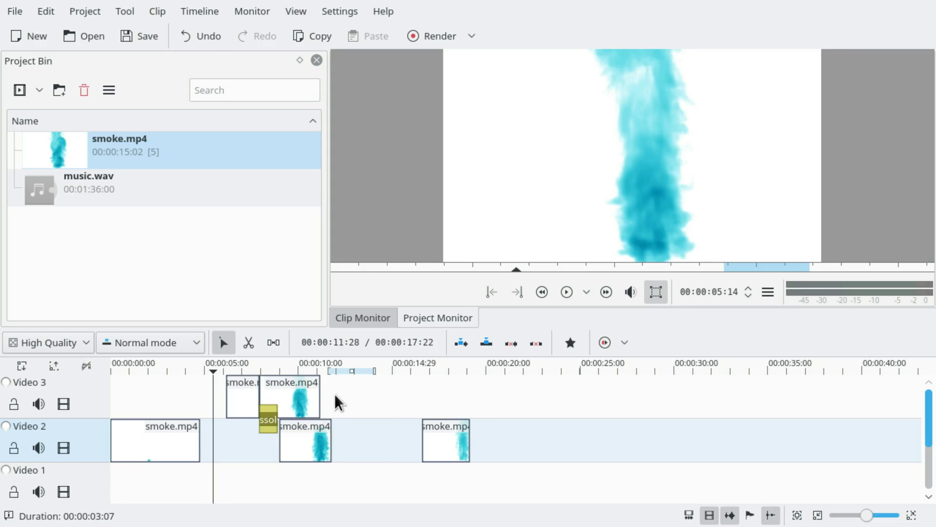
pyautogui.hotkey('ctrl', 'z')
# - Move both Video 3 clips down onto Video 2, then undo the move
pyautogui.moveTo(242, 392); pyautogui.dragTo(243, 437)
pyautogui.moveTo(361, 385); pyautogui.dragTo(396, 427)
pyautogui.hotkey('ctrl', 'z')
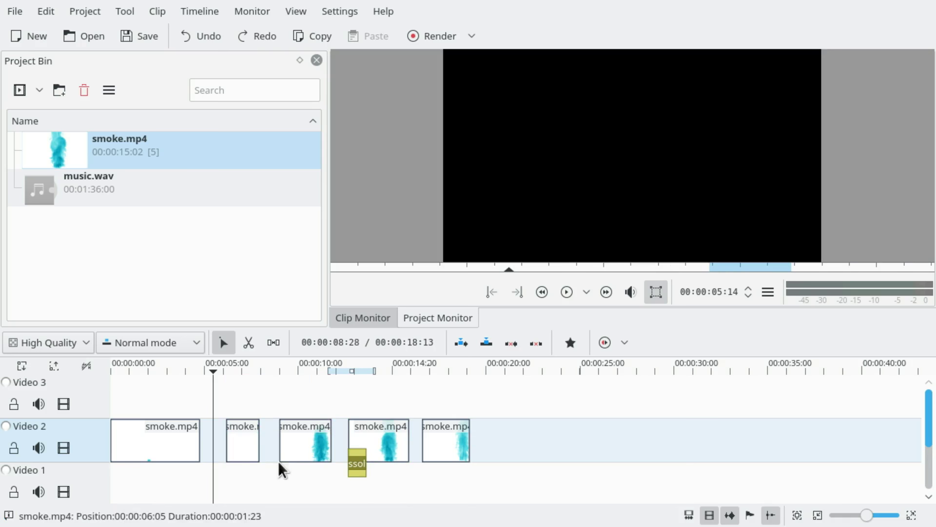
# - Remove the two Video 2 gaps before the short clip and the next smoke.mp4 clip
pyautogui.rightClick(216, 439)
pyautogui.click(234, 466)
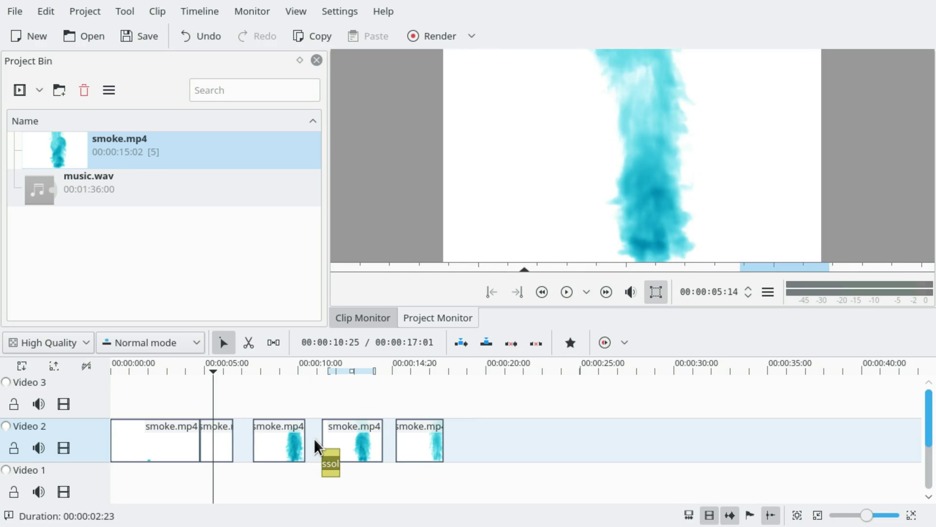
pyautogui.rightClick(314, 441)
pyautogui.click(347, 464)
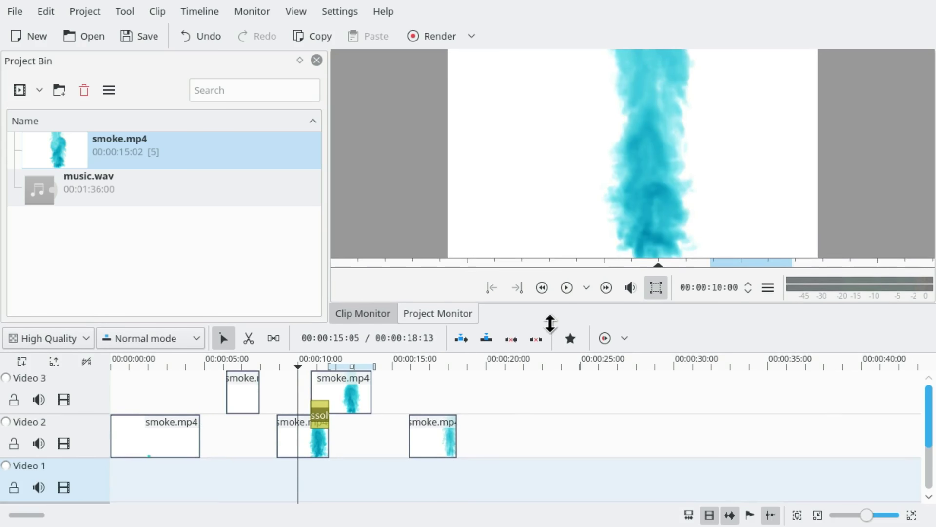
pyautogui.moveTo(550, 324); pyautogui.dragTo(579, 296)
pyautogui.click(218, 445)
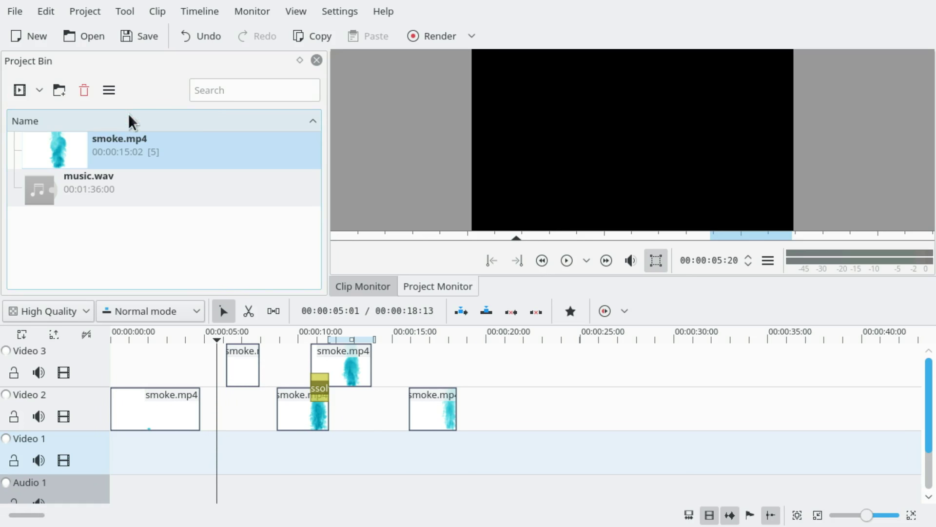
pyautogui.click(197, 14)
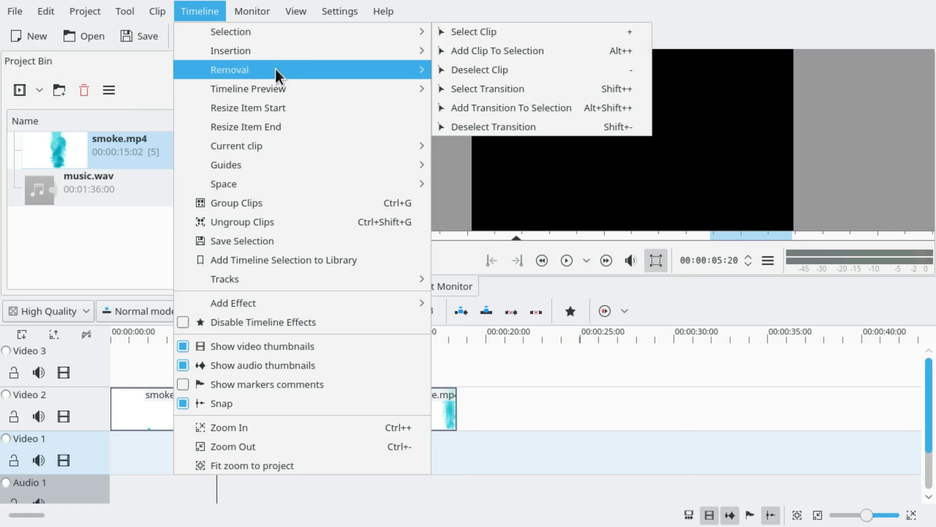
pyautogui.moveTo(371, 69)
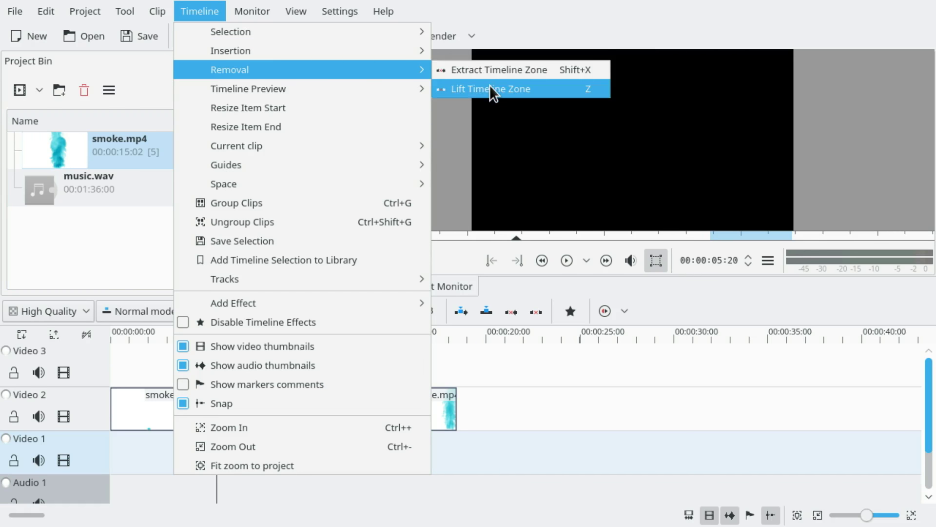
pyautogui.click(557, 72)
pyautogui.click(220, 15)
pyautogui.moveTo(227, 32)
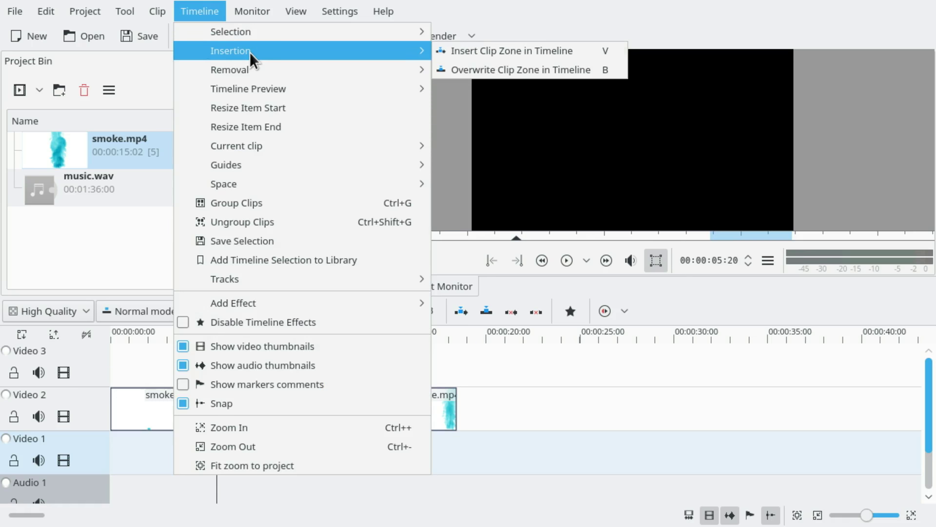
pyautogui.click(279, 206)
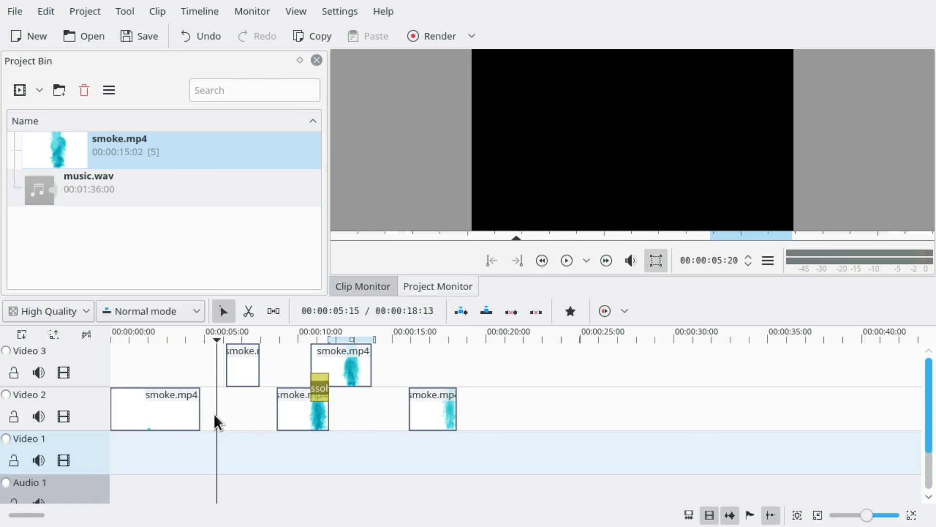
pyautogui.hotkey('alt', 'Left')
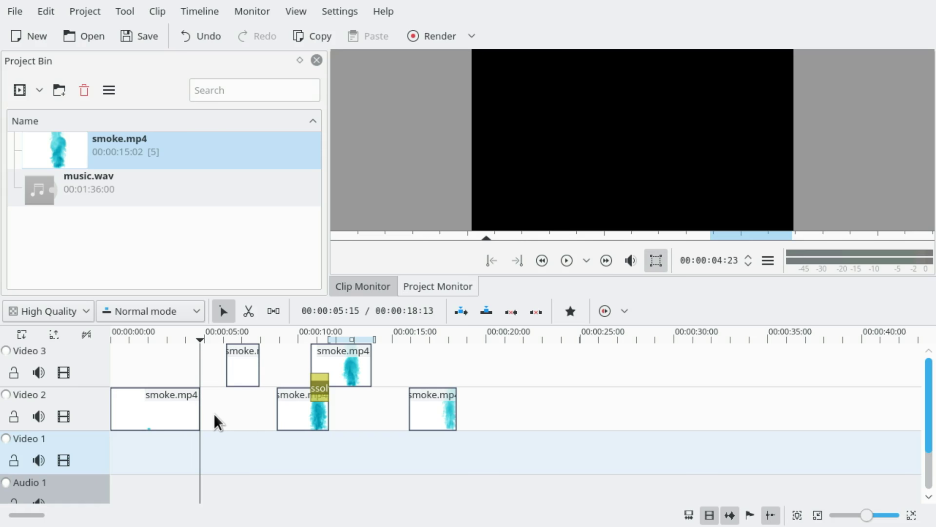
# - Extract the zone from 00:00:04:23 to 00:00:06:05 across all tracks
pyautogui.press('i')
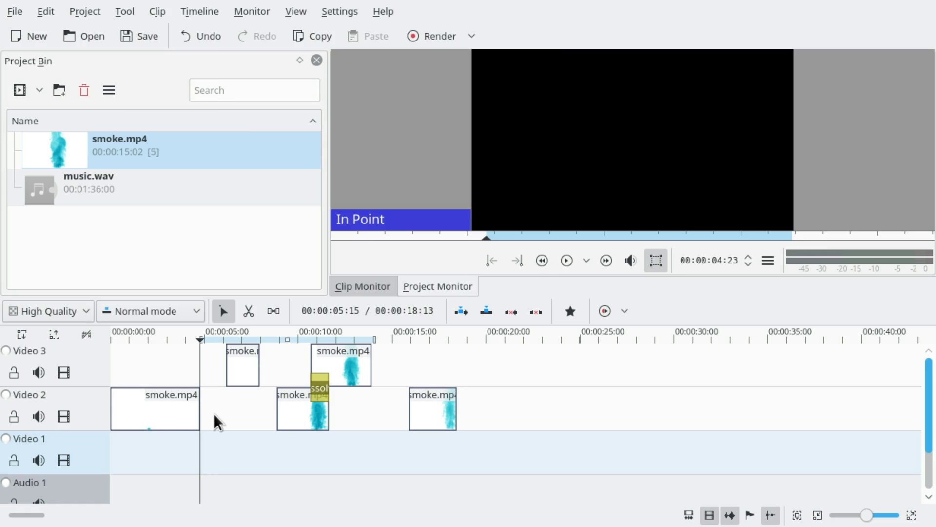
pyautogui.hotkey('alt', 'Right')
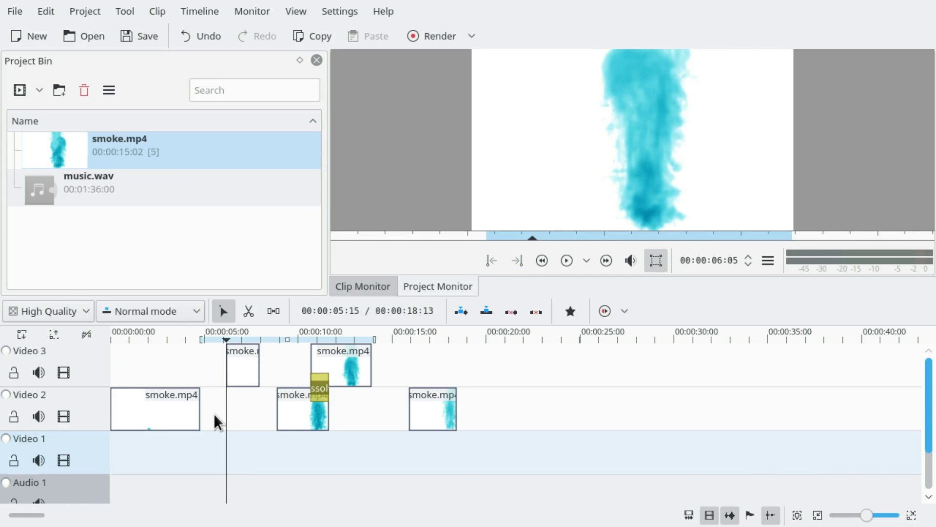
pyautogui.press('o')
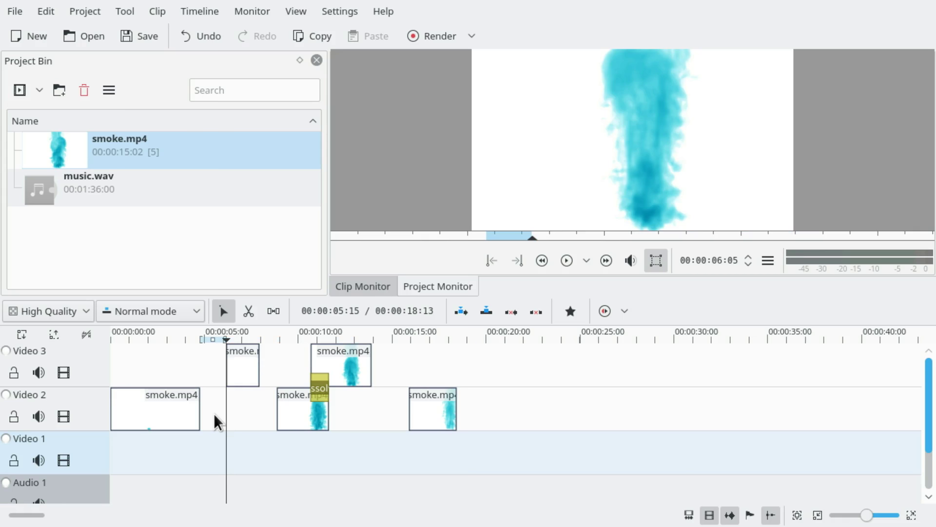
pyautogui.keyDown('ctrl'); pyautogui.scroll(2, 213, 413); pyautogui.keyUp('ctrl')
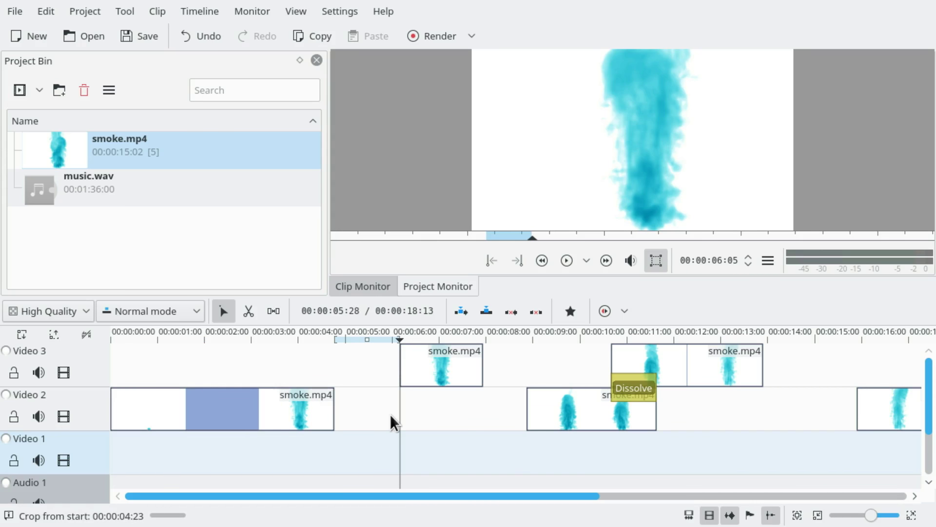
pyautogui.click(374, 408)
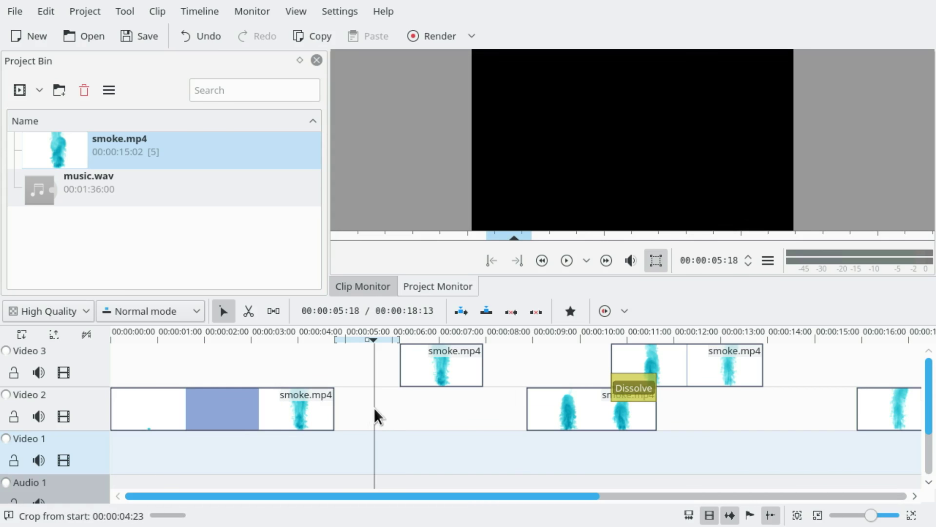
pyautogui.hotkey('shift', 'z')
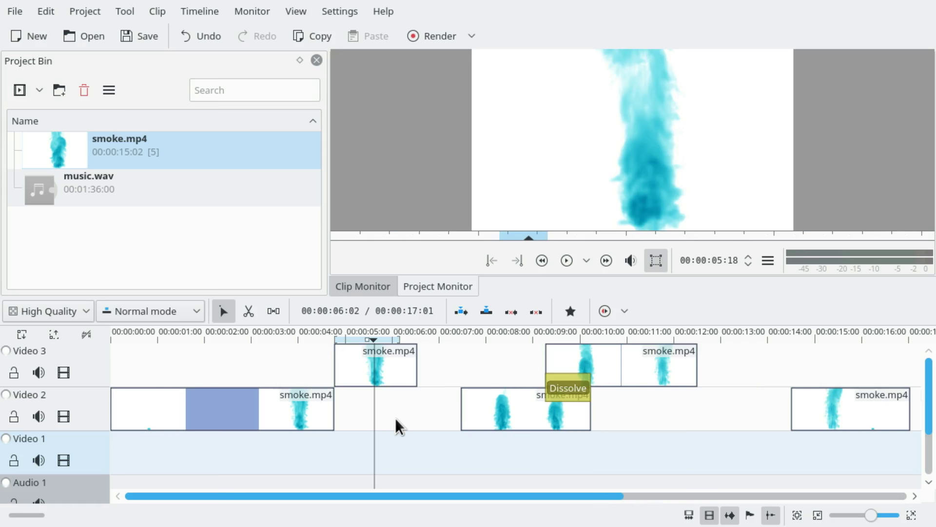
# - Mark the gap from 06:16 to 07:14 as the zone and extract it from all tracks
pyautogui.click(439, 417)
pyautogui.hotkey('alt', 'Left')
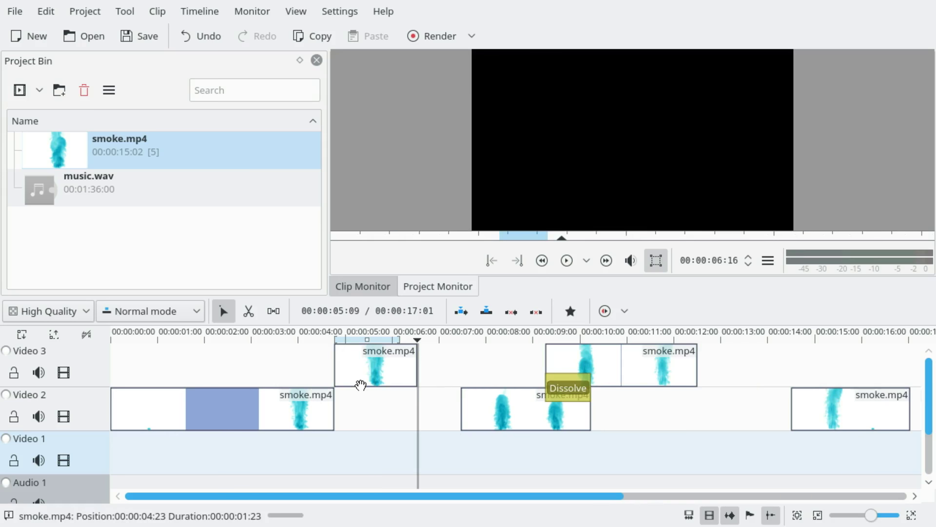
pyautogui.press('i')
pyautogui.hotkey('shift', 'Right')
pyautogui.press('o')
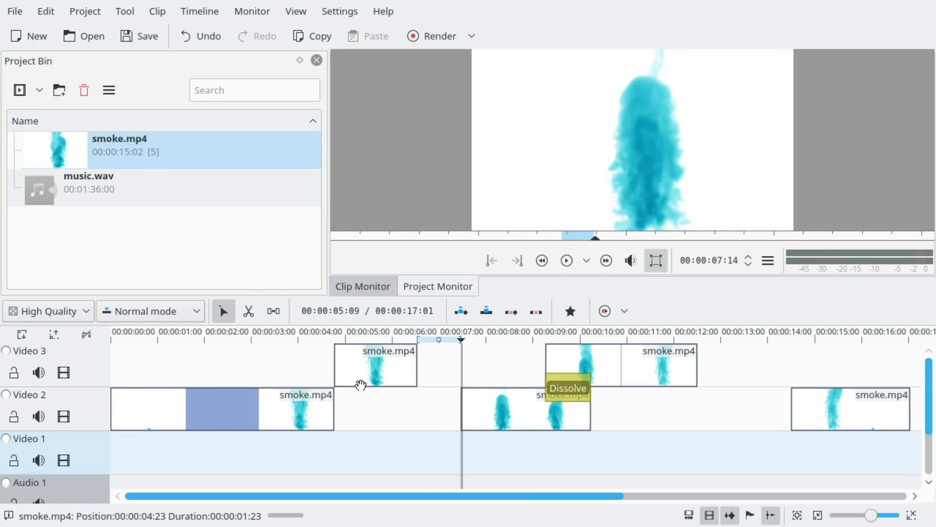
pyautogui.click(449, 415)
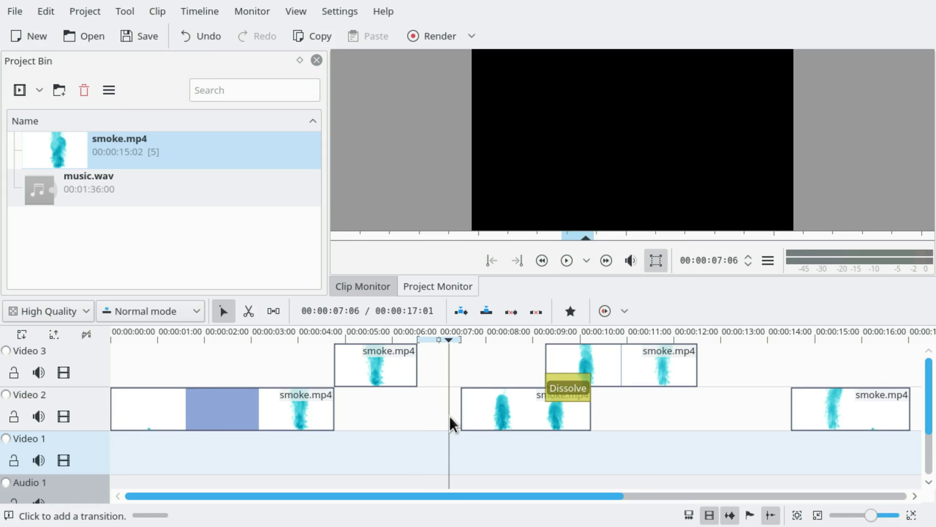
pyautogui.hotkey('shift', 'x')
# - Mark the last gap from 11:17 to 13:17 and extract it, closing the final gap
pyautogui.click(664, 402)
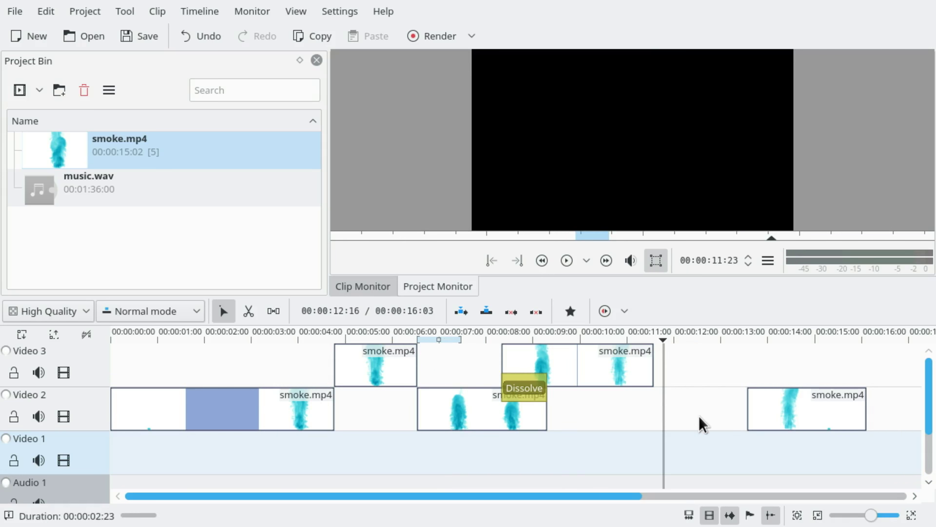
pyautogui.hotkey('alt', 'Left')
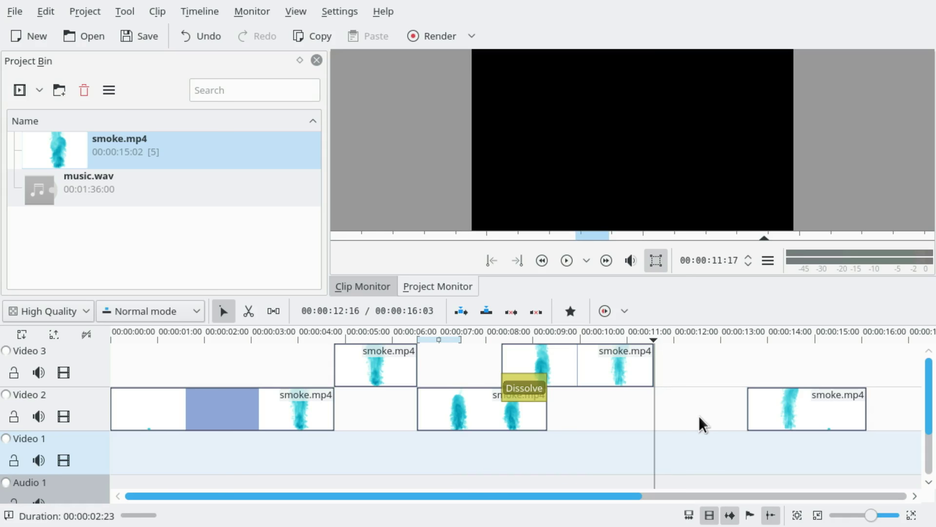
pyautogui.press('i')
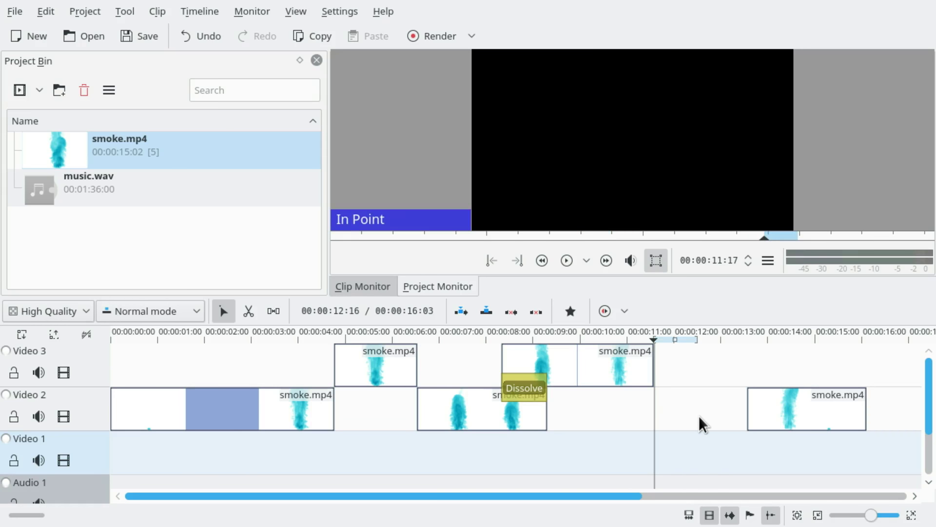
pyautogui.hotkey('alt', 'Right')
pyautogui.press('o')
pyautogui.hotkey('alt', 'Right')
pyautogui.press('o')
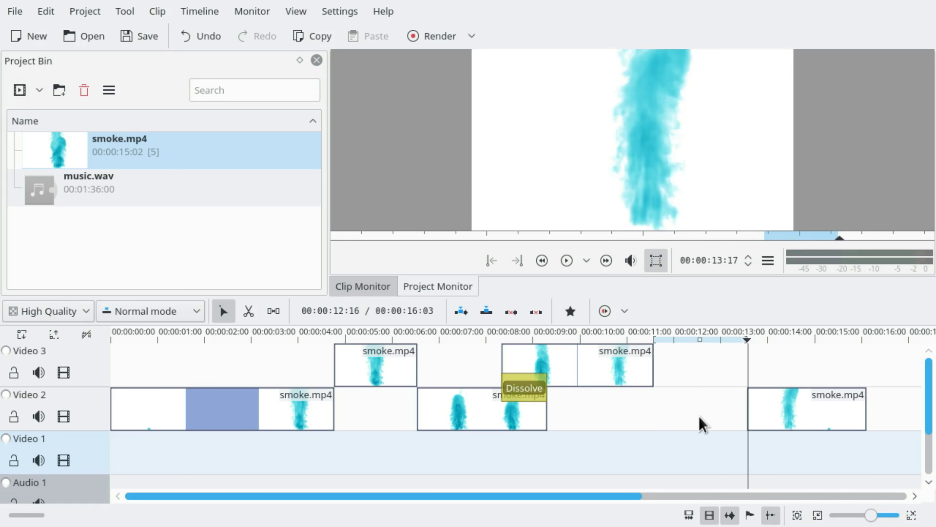
pyautogui.click(698, 415)
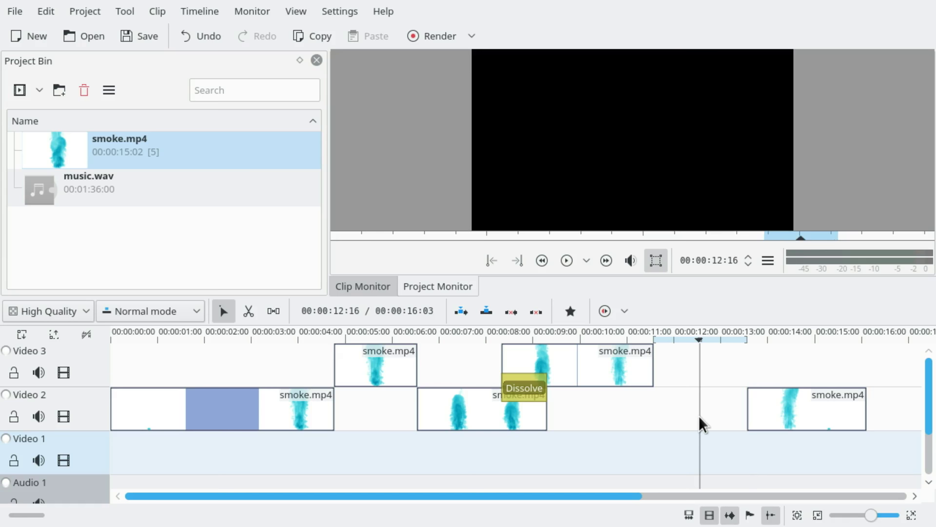
pyautogui.hotkey('ctrl', 'z')
pyautogui.scroll(-1, 666, 415)
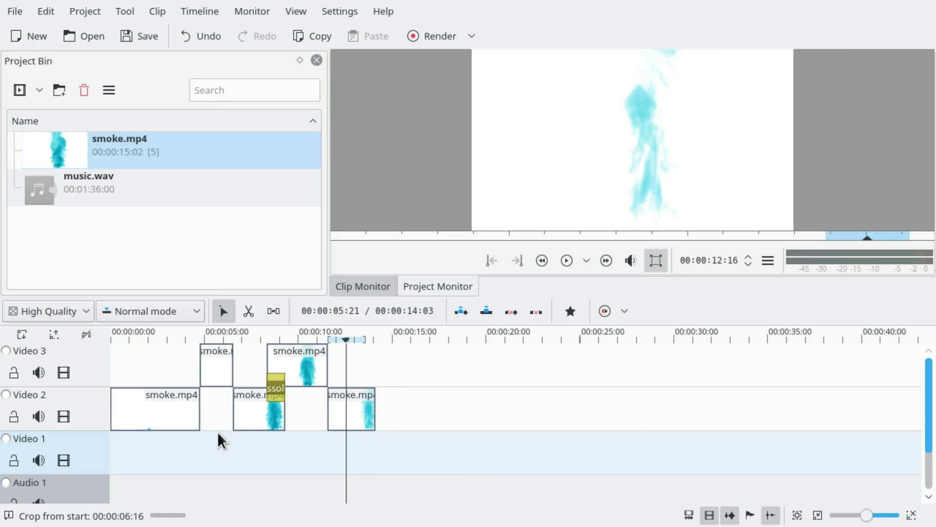
# - Undo the three zone extractions, park the playhead at 05:11, and choose the Spacer tool
pyautogui.hotkey('ctrl', 'z')
pyautogui.hotkey('ctrl', 'z')
pyautogui.hotkey('ctrl', 'z')
pyautogui.moveTo(227, 433); pyautogui.dragTo(211, 424)
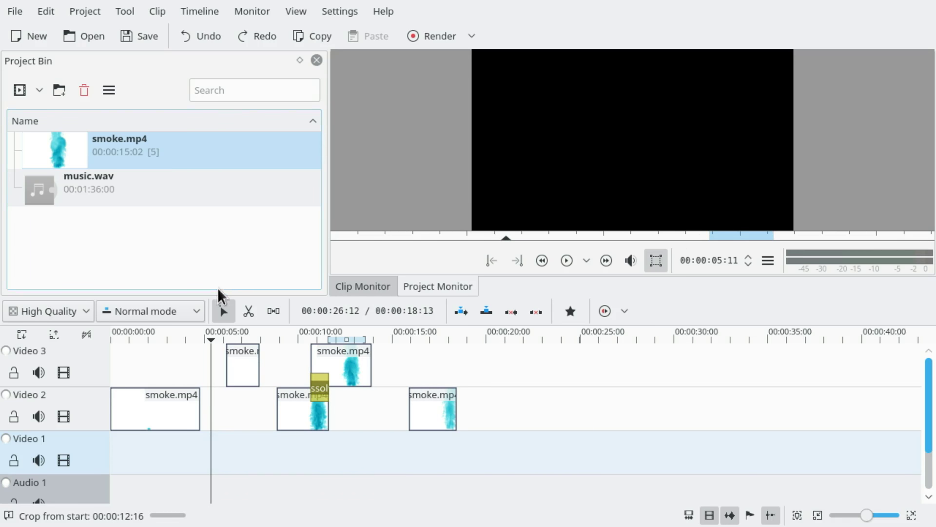
pyautogui.click(267, 313)
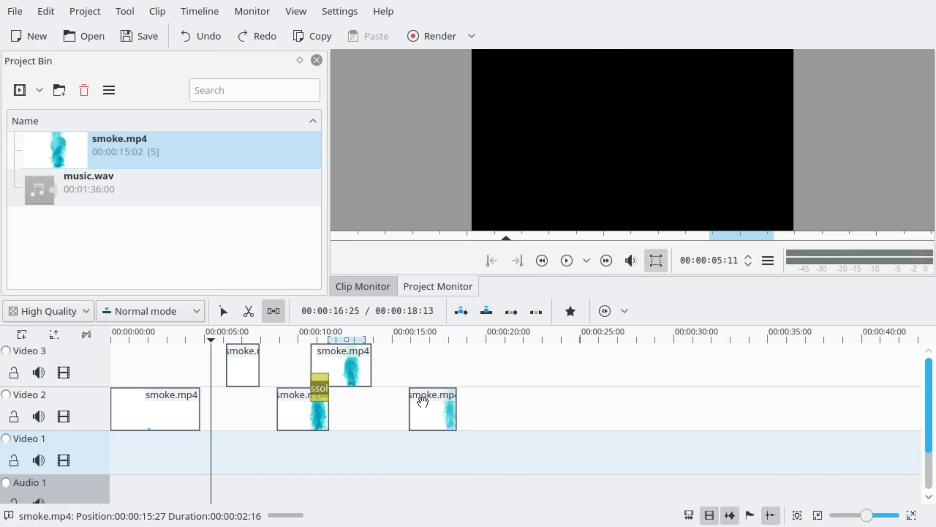
# - Slide the last Video 2 clip to about 13s and shift the grouped clips left to close the gaps
pyautogui.moveTo(434, 418); pyautogui.dragTo(394, 400)
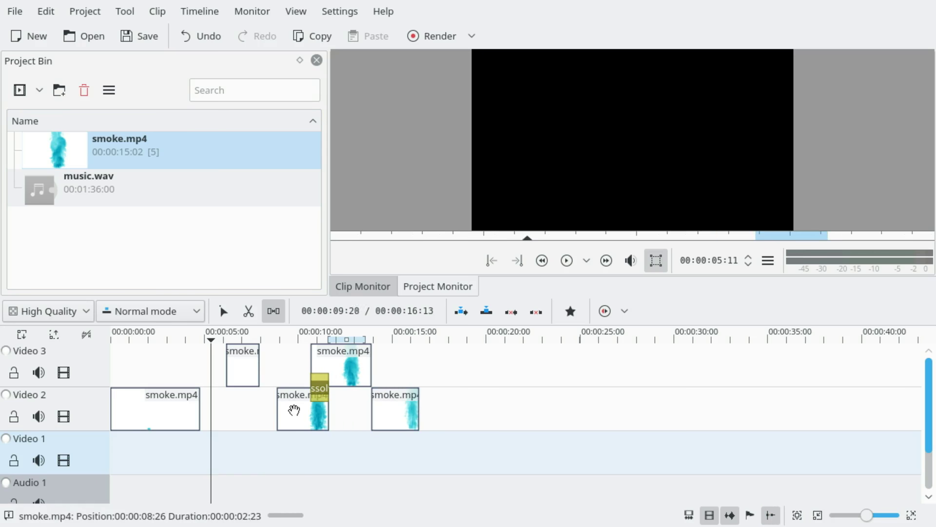
pyautogui.click(295, 411)
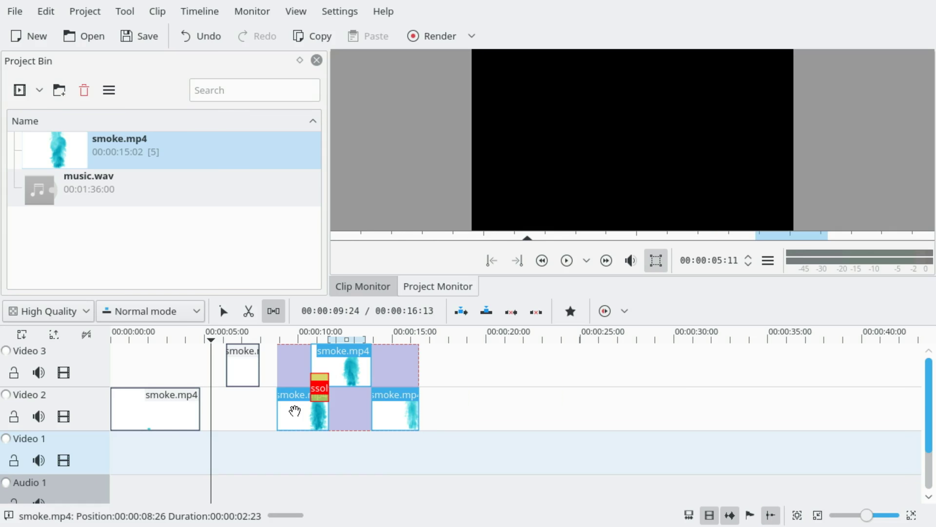
pyautogui.moveTo(295, 411); pyautogui.dragTo(223, 368)
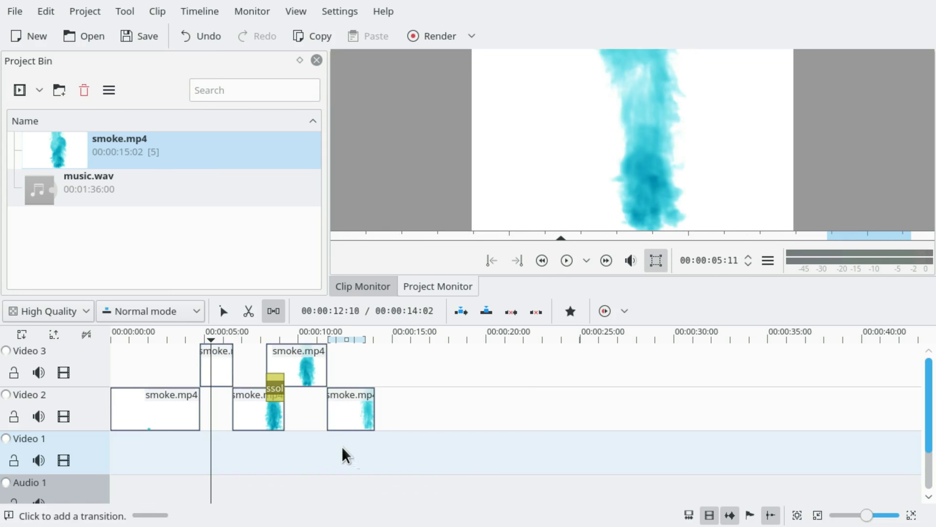
# - Return to the selection tool, check project start and end, and undo the spacer shifts
pyautogui.press('s')
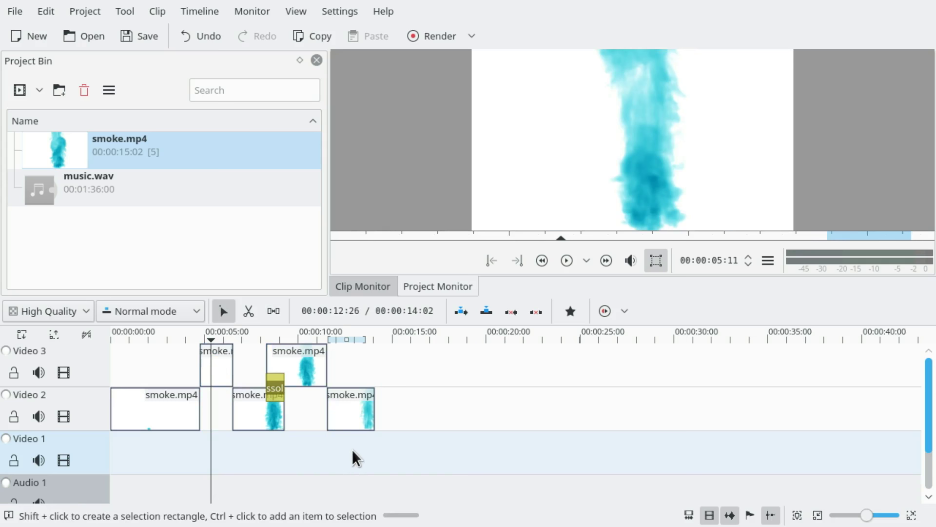
pyautogui.press('End')
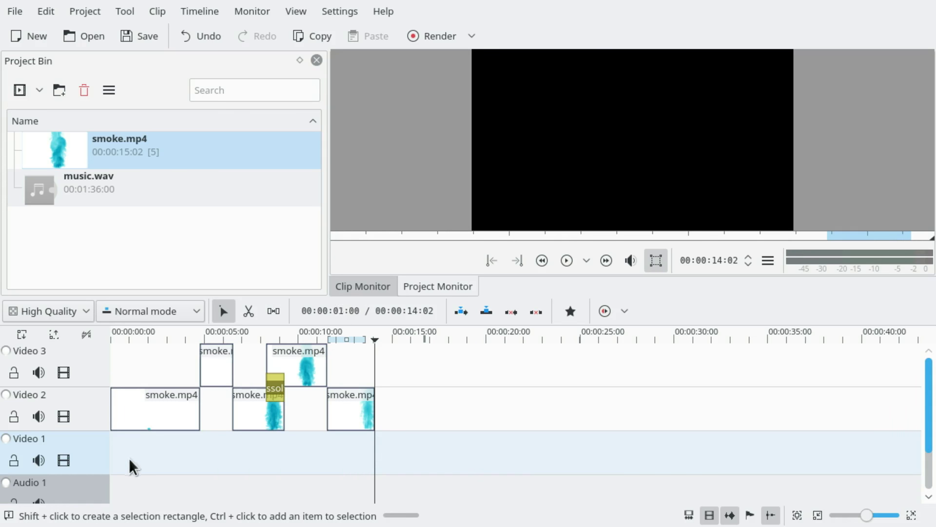
pyautogui.press('Home')
pyautogui.hotkey('ctrl', 'z')
pyautogui.hotkey('ctrl', 'z')
pyautogui.hotkey('ctrl', 'z')
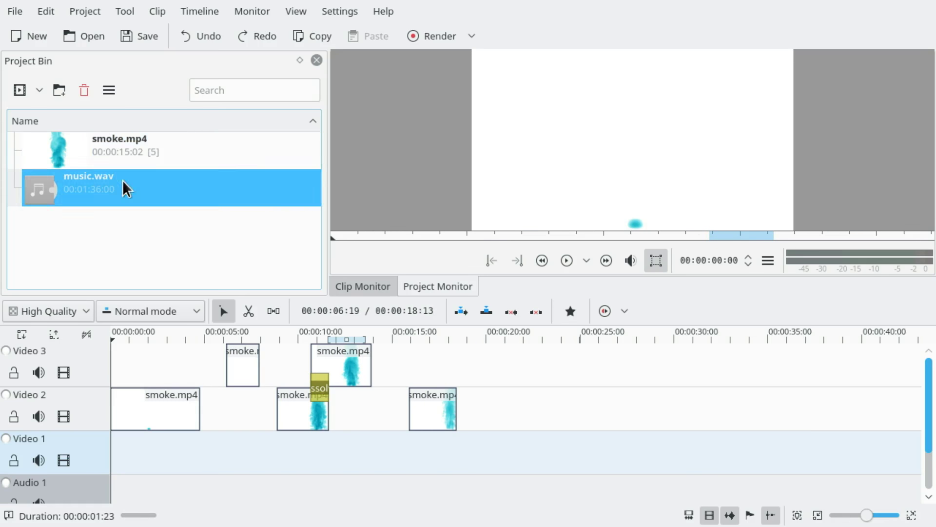
# - Place music.wav on Video 1, then trial the Spacer on the smoke clips and return them
pyautogui.moveTo(121, 187); pyautogui.dragTo(110, 439)
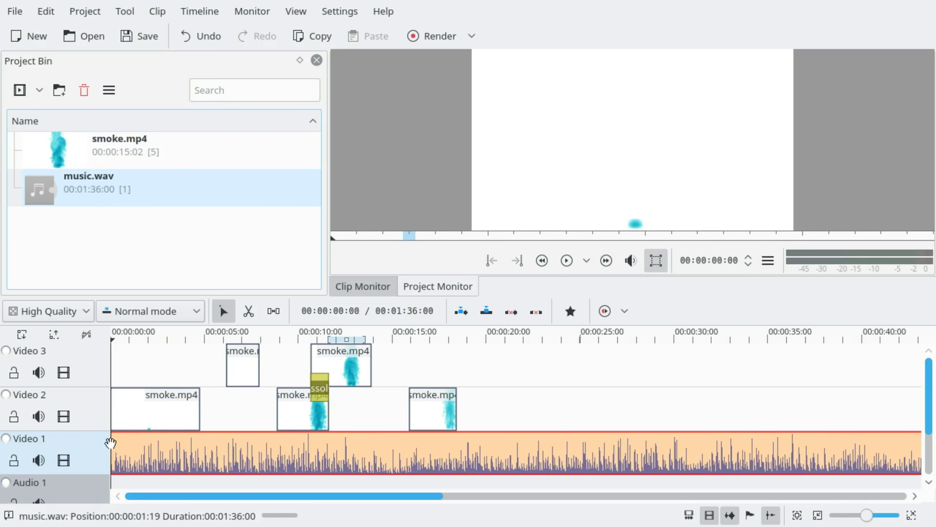
pyautogui.press('m')
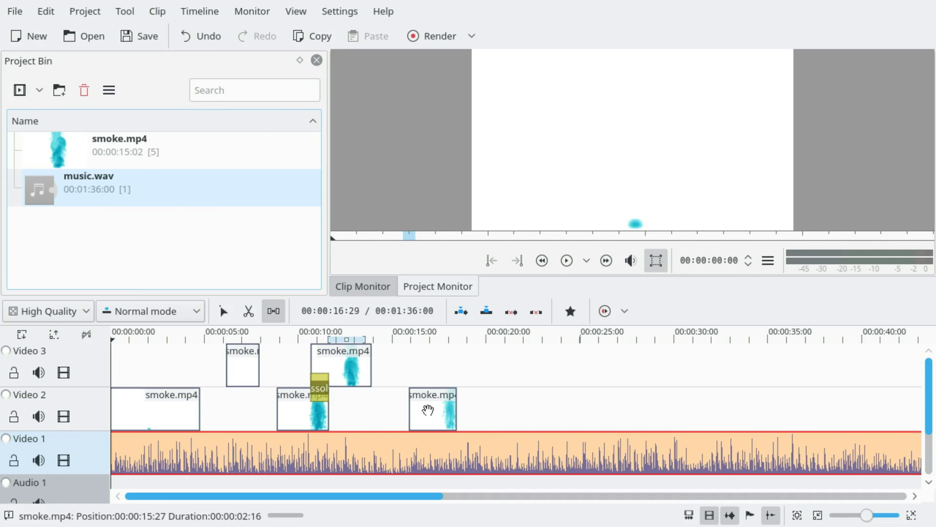
pyautogui.moveTo(428, 410); pyautogui.dragTo(179, 418)
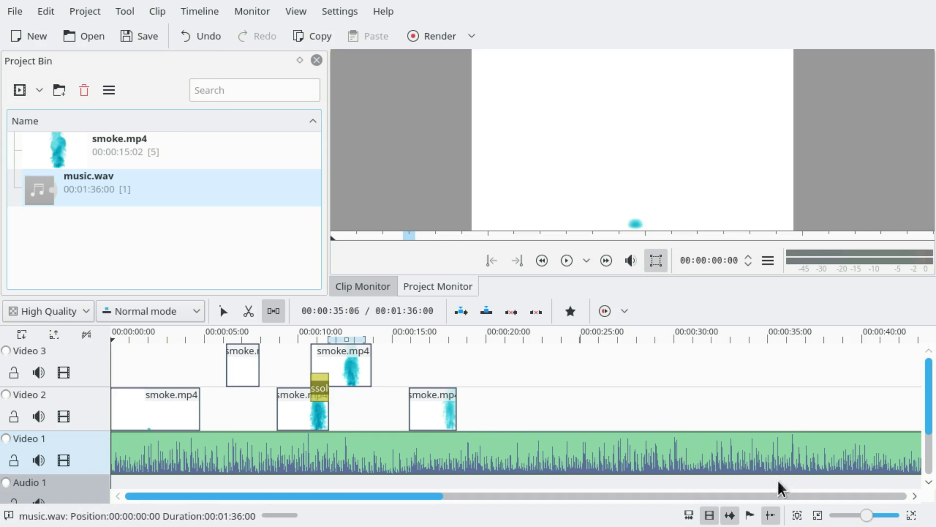
pyautogui.moveTo(411, 401); pyautogui.dragTo(338, 424)
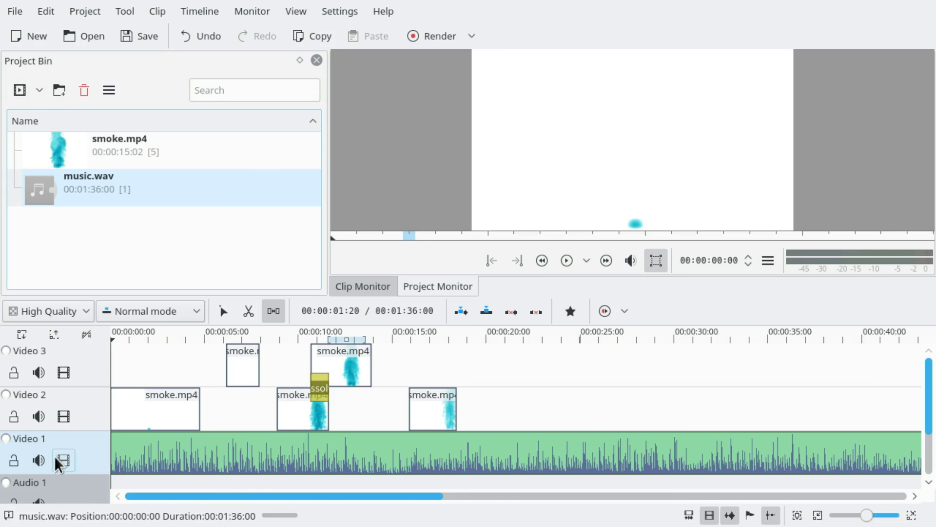
# - Lock the Video 1 music track, then Spacer-drag the later smoke.mp4 clips left into both gaps
pyautogui.click(14, 462)
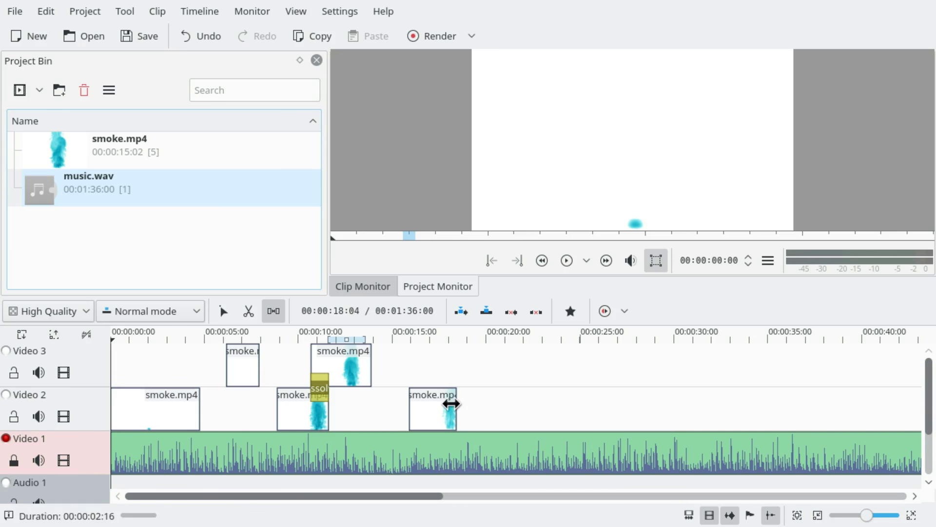
pyautogui.moveTo(430, 409); pyautogui.dragTo(394, 411)
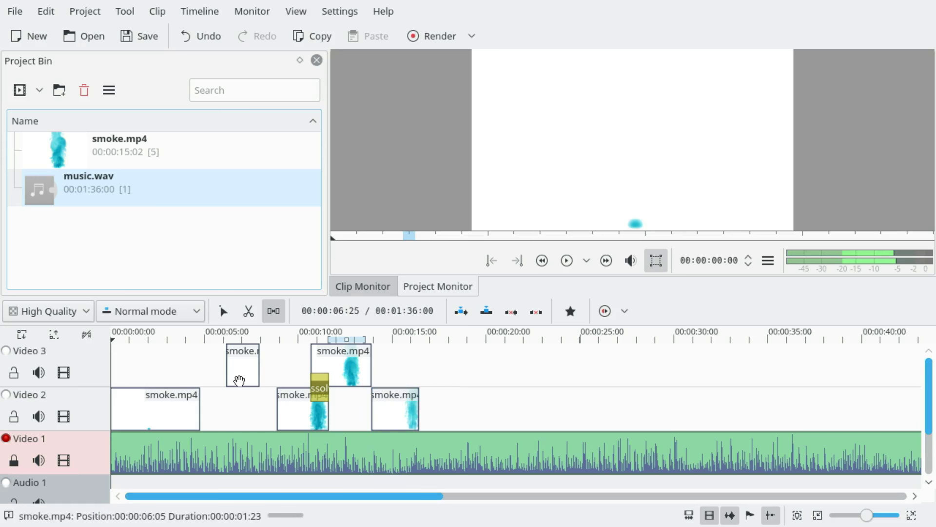
pyautogui.moveTo(235, 374); pyautogui.dragTo(246, 374)
pyautogui.moveTo(217, 369); pyautogui.dragTo(210, 369)
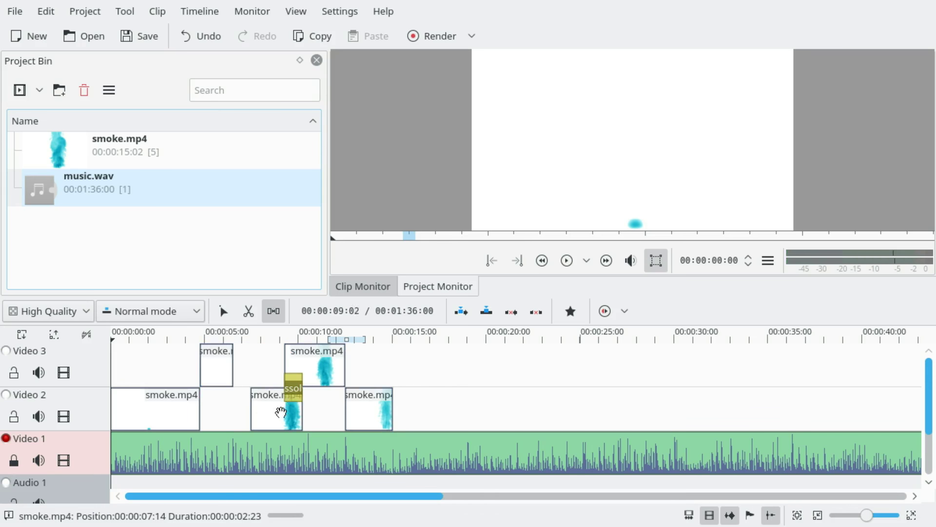
pyautogui.moveTo(278, 411); pyautogui.dragTo(259, 403)
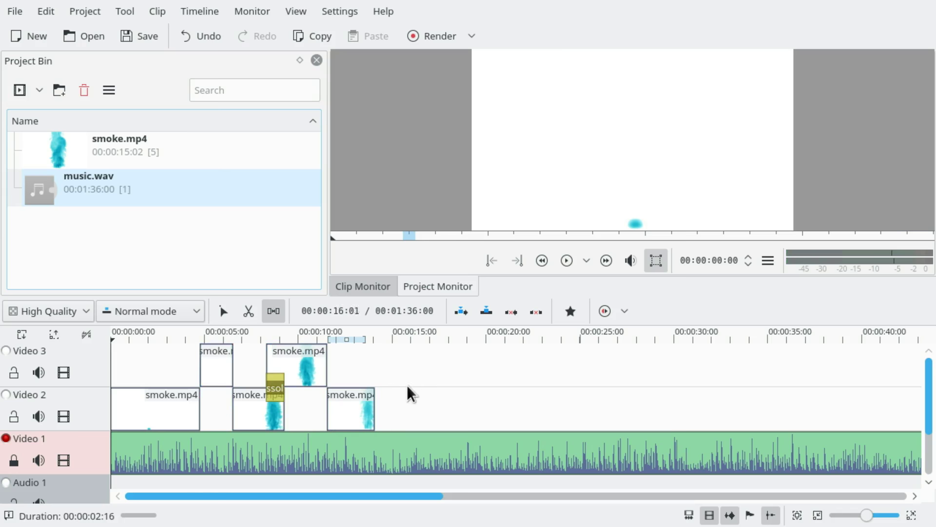